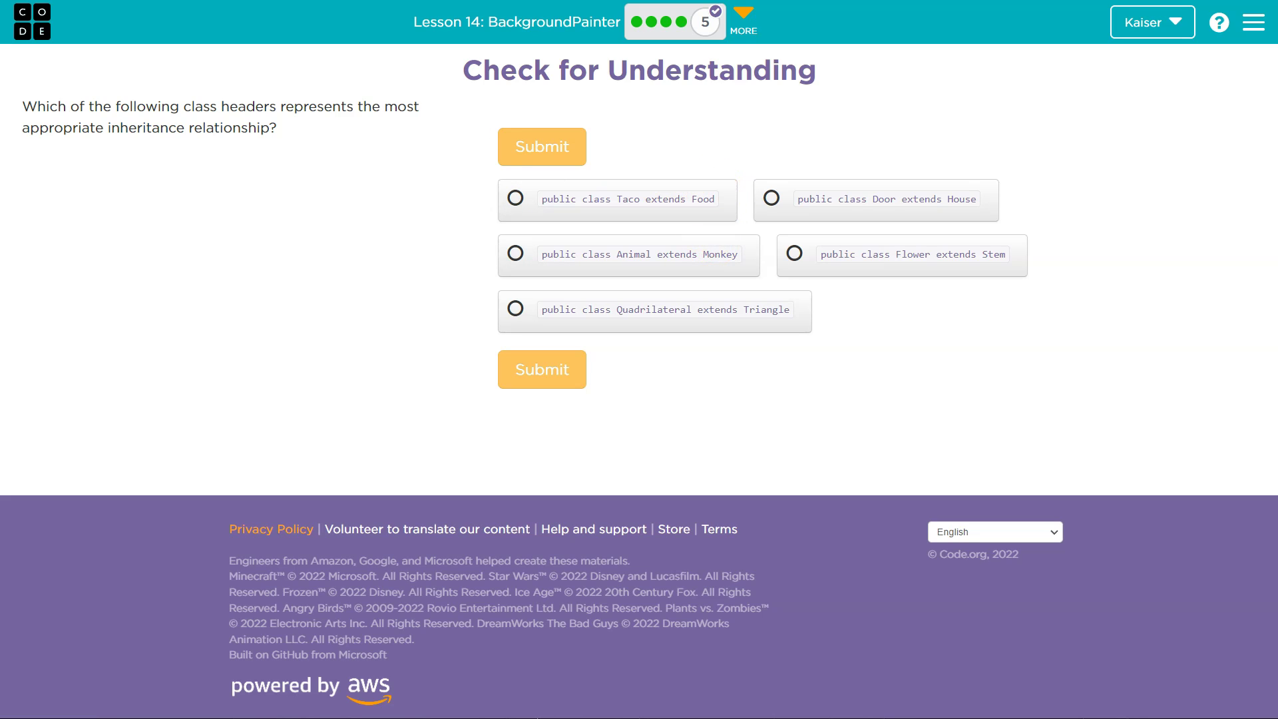
Step: Underline 'Food' in the Taco option and mark the Door option with ink
left_click_drag(712, 203, 690, 211)
left_click_drag(884, 205, 893, 200)
Step: Cross out the Quadrilateral, Animal extends Monkey and Flower extends Stem options
left_click_drag(795, 310, 567, 303)
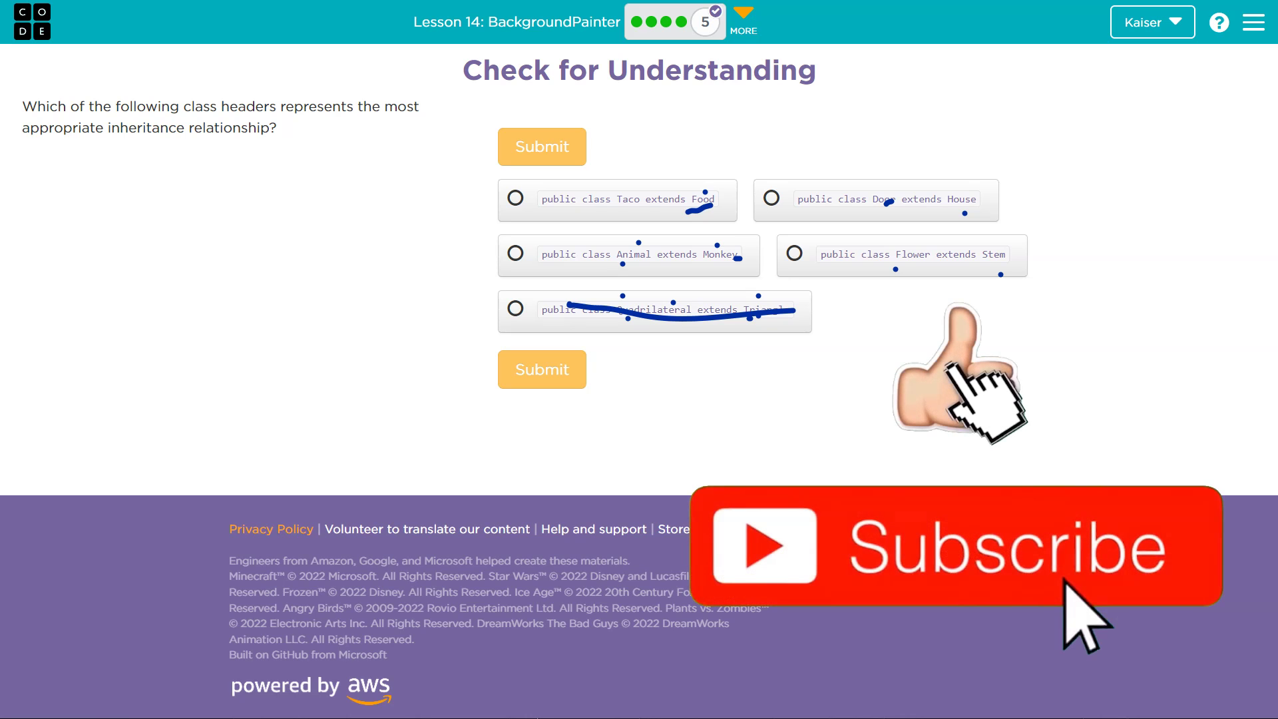
left_click_drag(555, 251, 739, 258)
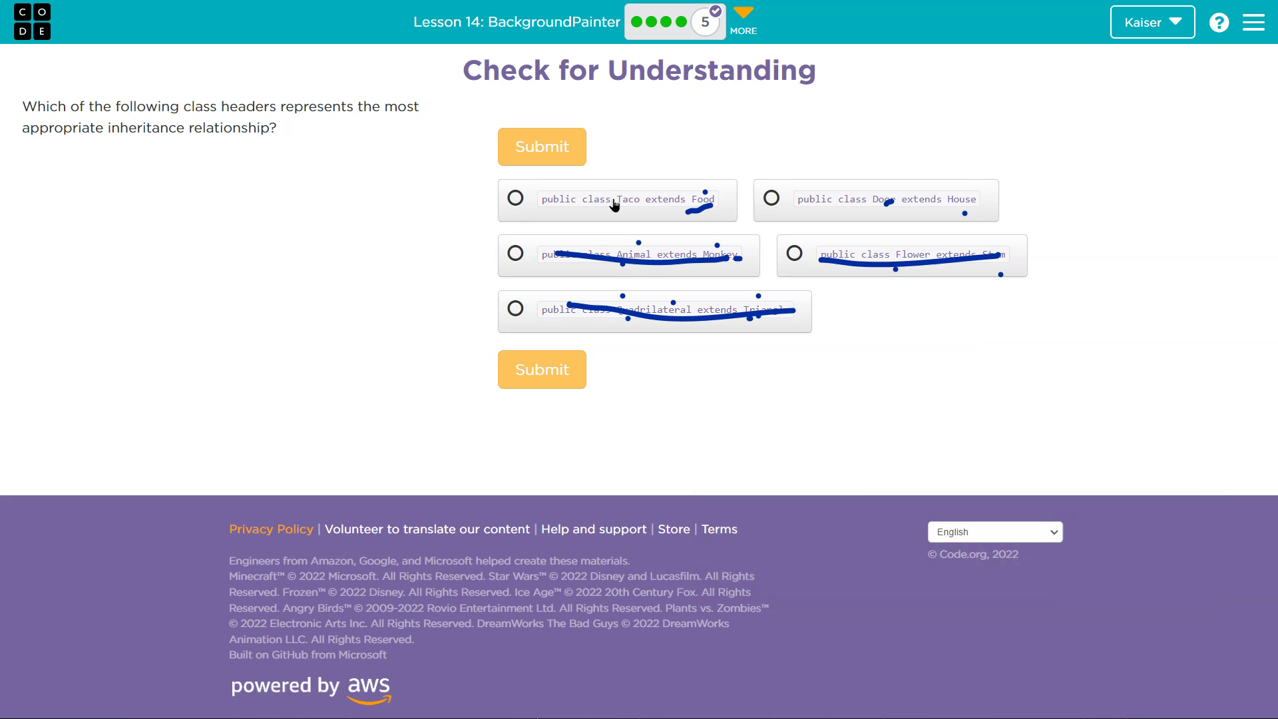
left_click_drag(998, 256, 793, 251)
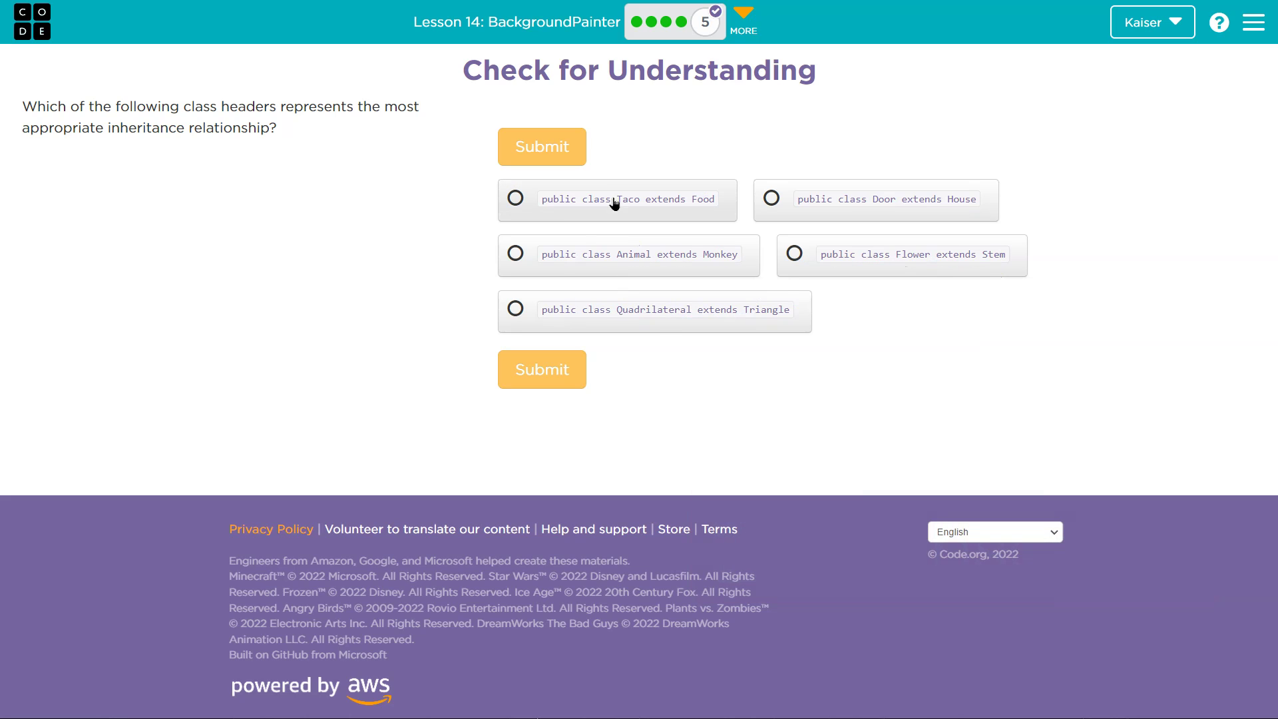
Step: Select 'public class Taco extends Food' and submit the answer
left_click(545, 204)
left_click(585, 372)
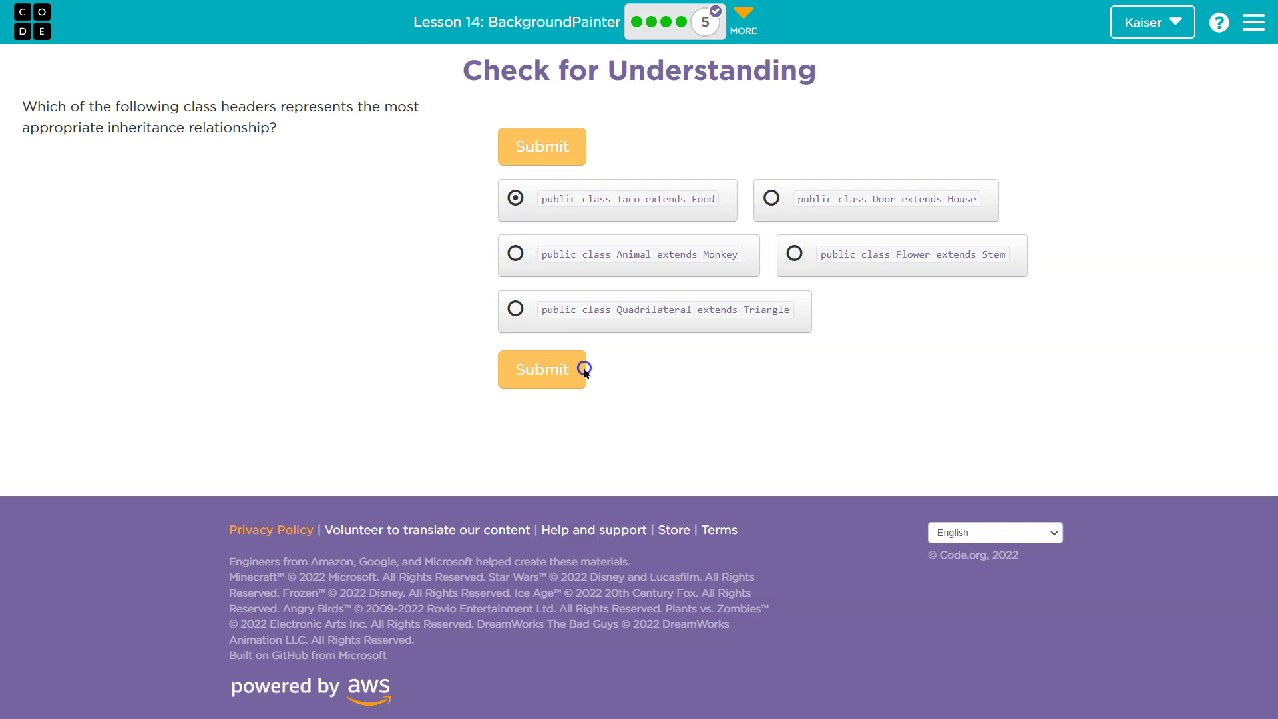